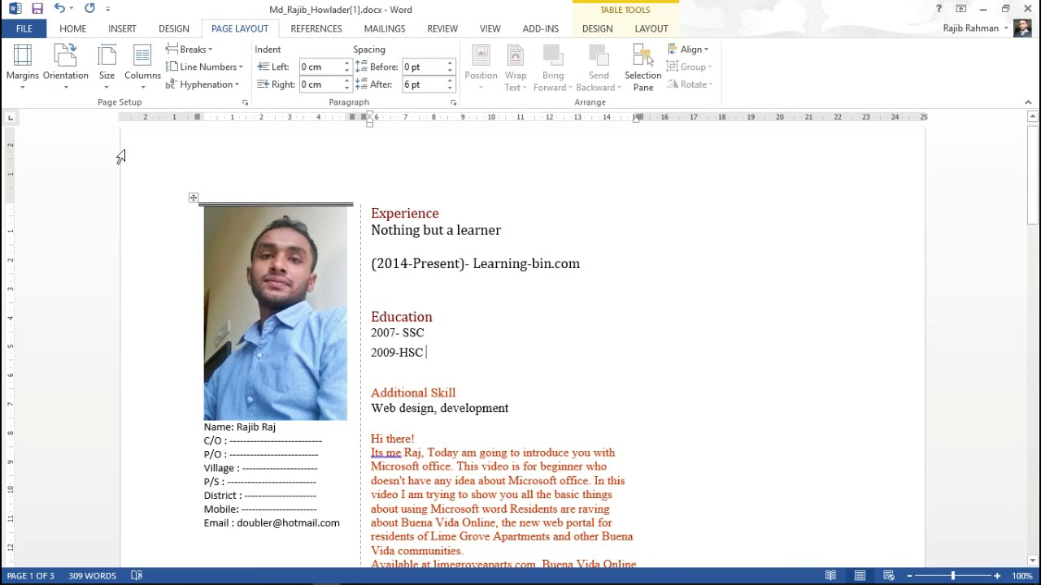
# - Switch the page orientation to Portrait
pyautogui.click(66, 75)
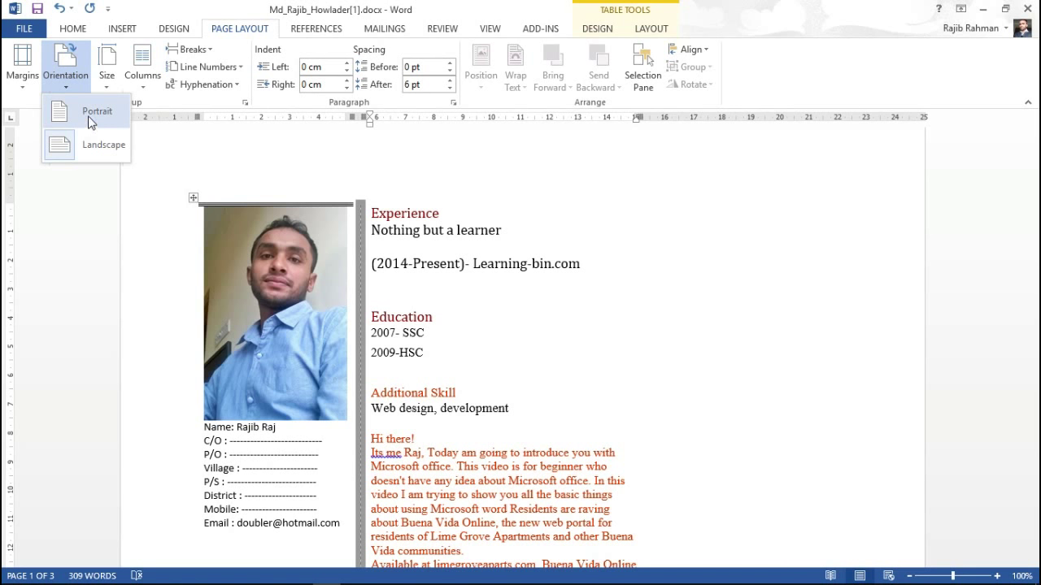
pyautogui.click(89, 116)
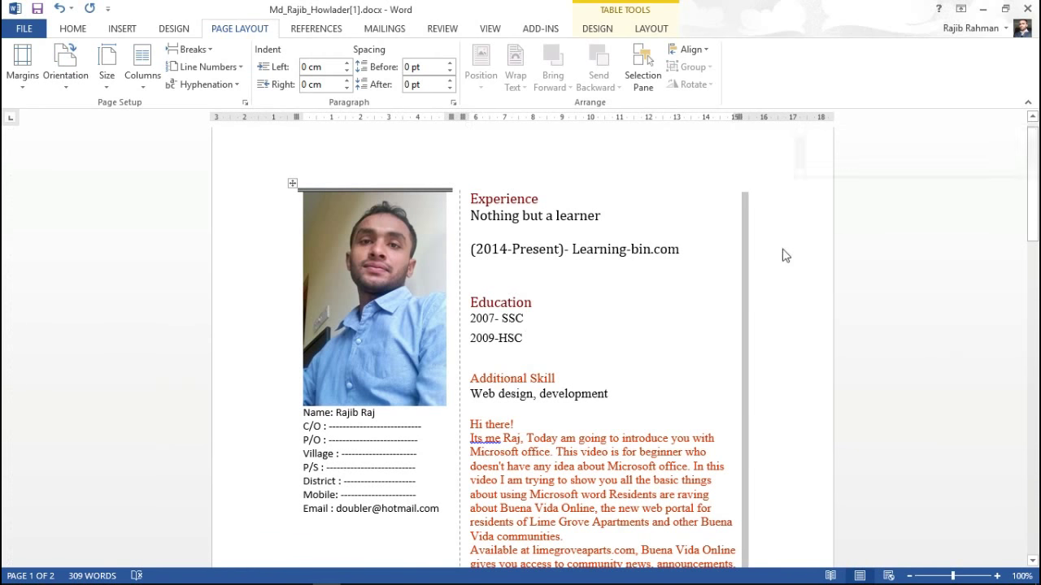
pyautogui.scroll(-3, 760, 302)
pyautogui.scroll(-4, 759, 302)
# - Paste the red introductory paragraph again after 'portal to:', then place the cursor after 2009-HSC
pyautogui.scroll(-4, 759, 302)
pyautogui.scroll(-1, 759, 291)
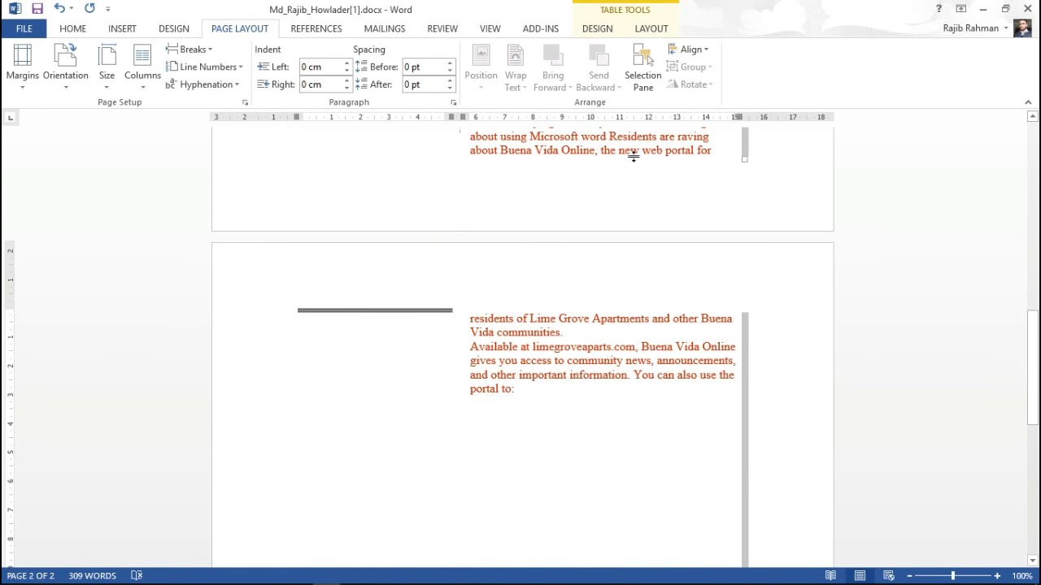
pyautogui.click(531, 397)
pyautogui.hotkey('ctrl', 'v')
pyautogui.hotkey('ctrl', 'v')
pyautogui.hotkey('ctrl', 'v')
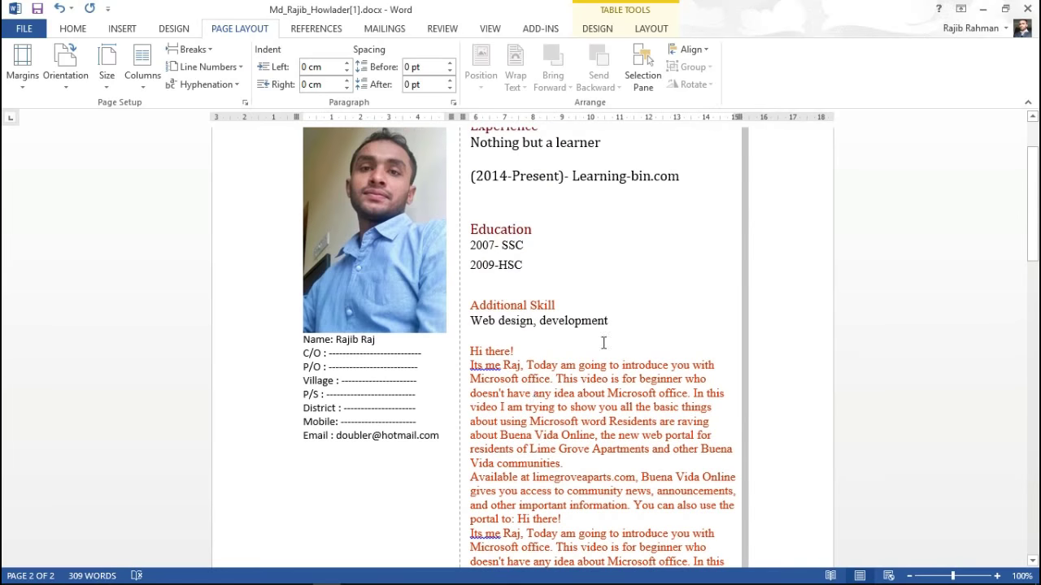
pyautogui.click(617, 265)
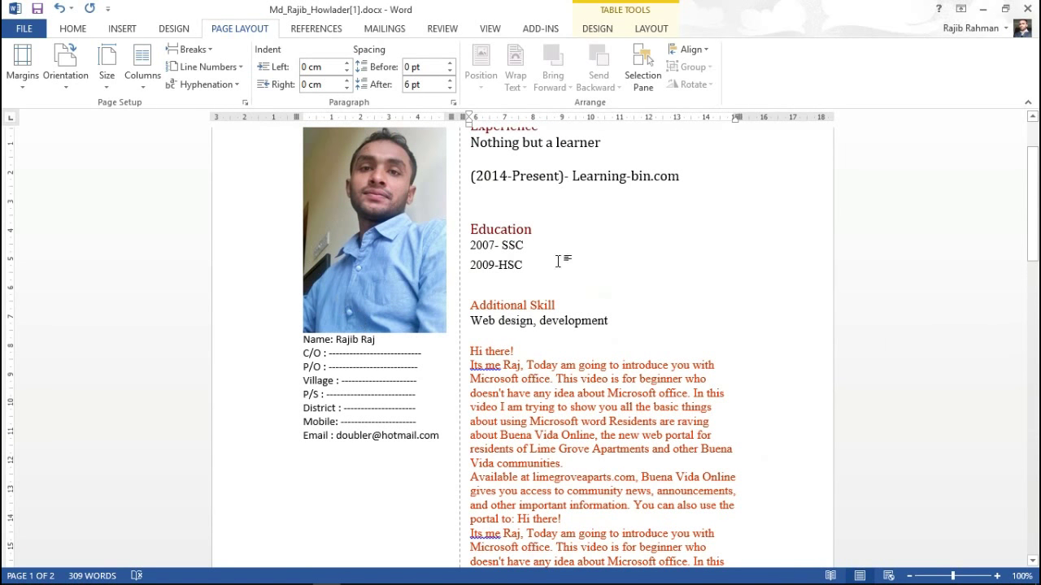
# - Change the paper size to Legal and scroll through the resume to confirm one page
pyautogui.click(107, 96)
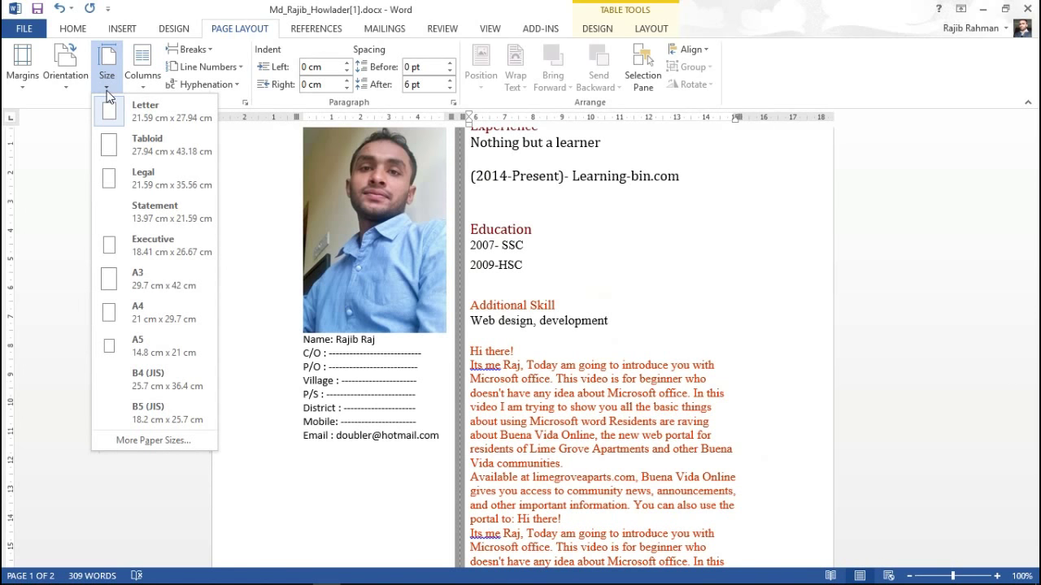
pyautogui.click(146, 178)
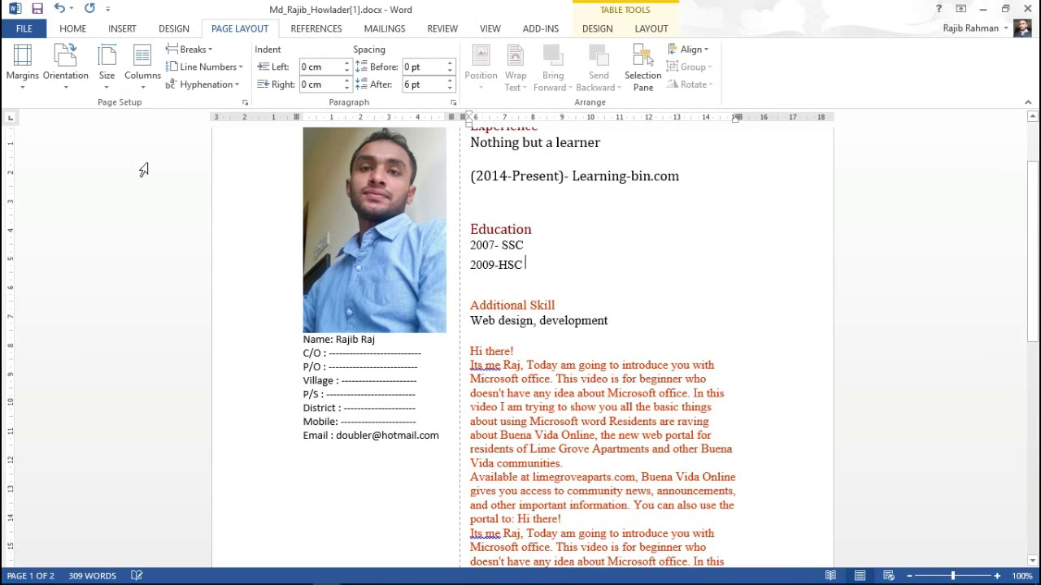
pyautogui.click(140, 91)
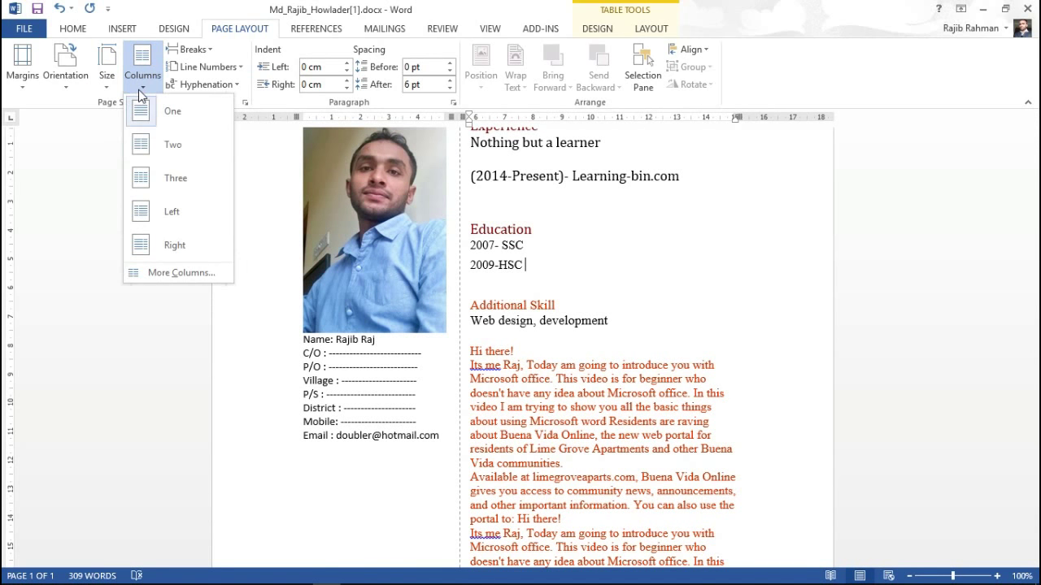
pyautogui.click(105, 93)
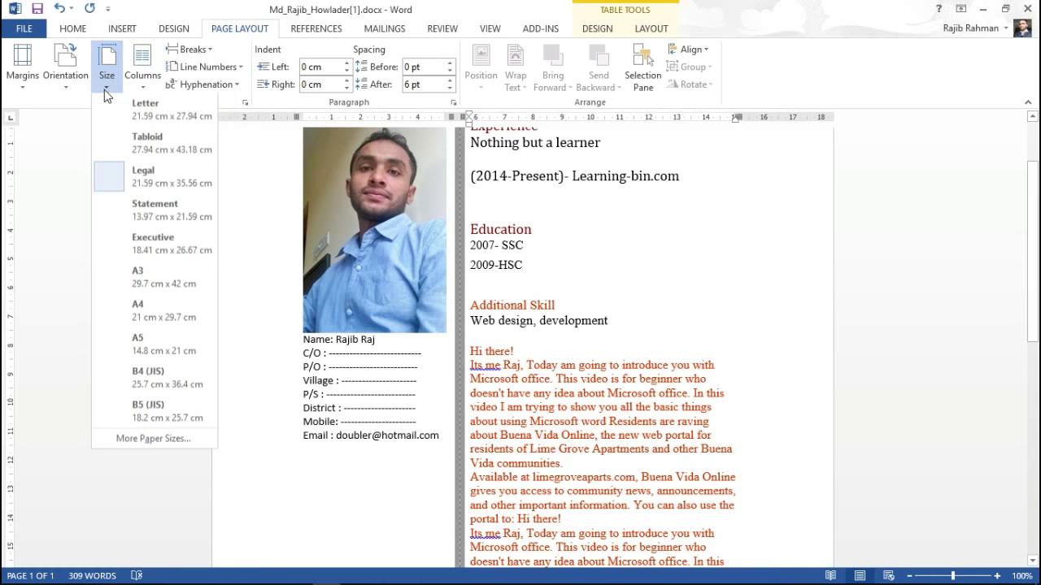
pyautogui.click(650, 392)
pyautogui.scroll(-3, 622, 358)
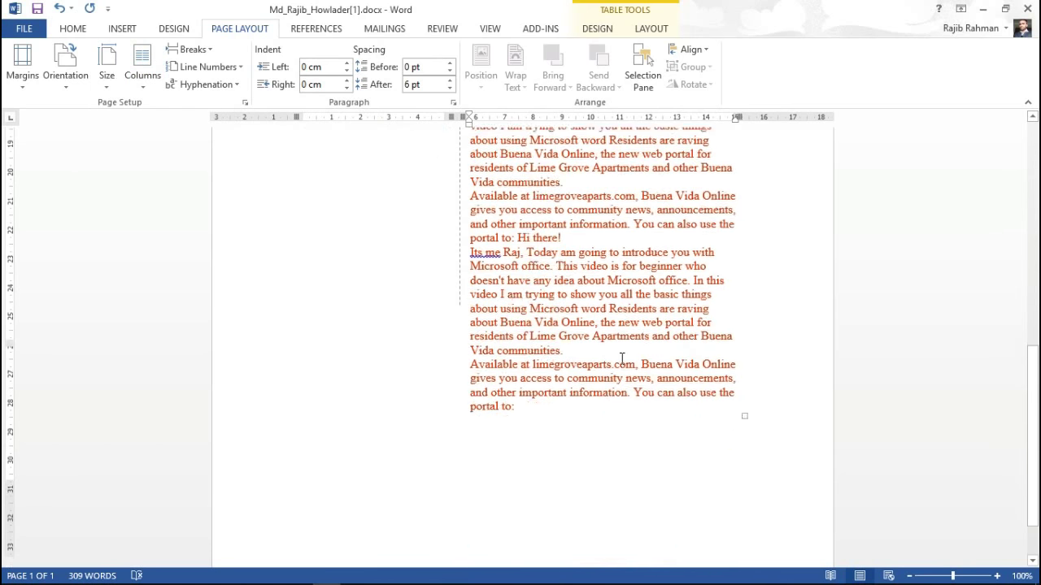
pyautogui.scroll(-1, 622, 357)
pyautogui.scroll(5, 622, 359)
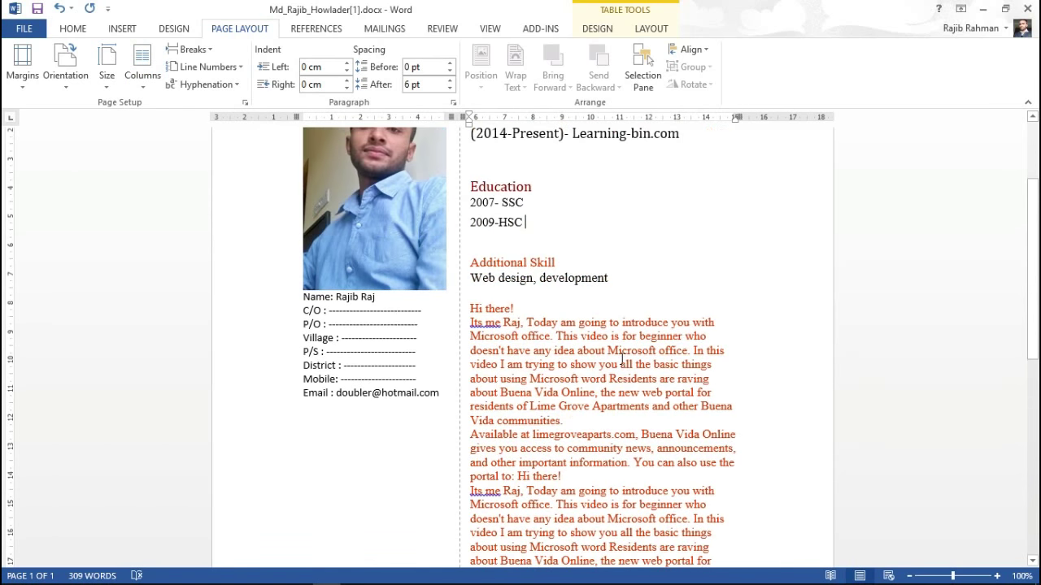
pyautogui.scroll(3, 608, 244)
pyautogui.scroll(-1, 647, 309)
pyautogui.scroll(3, 647, 309)
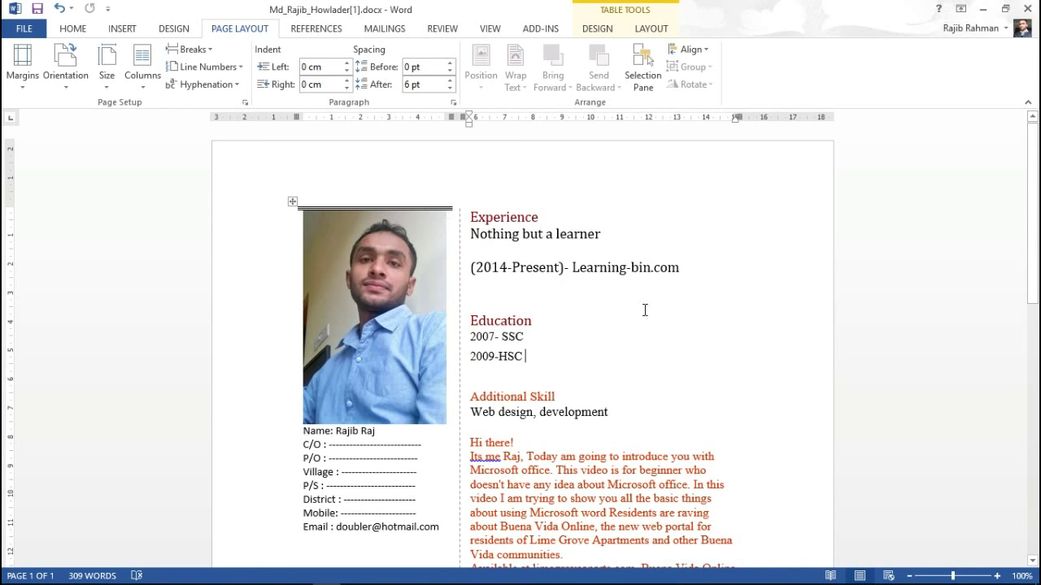
# - Apply custom margins of 2 cm top and 2.8 cm right via Page Setup
pyautogui.click(20, 90)
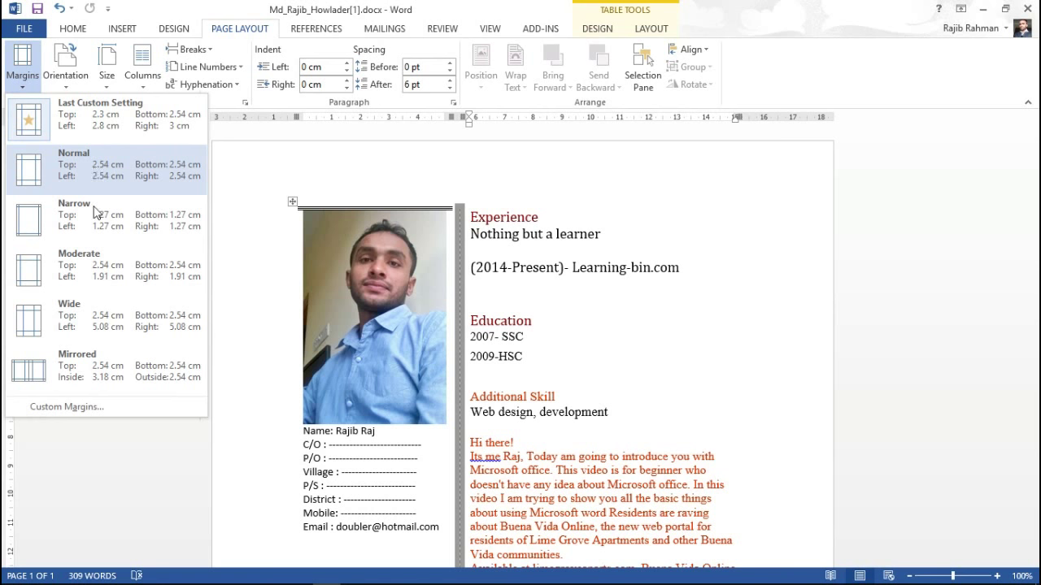
pyautogui.click(73, 404)
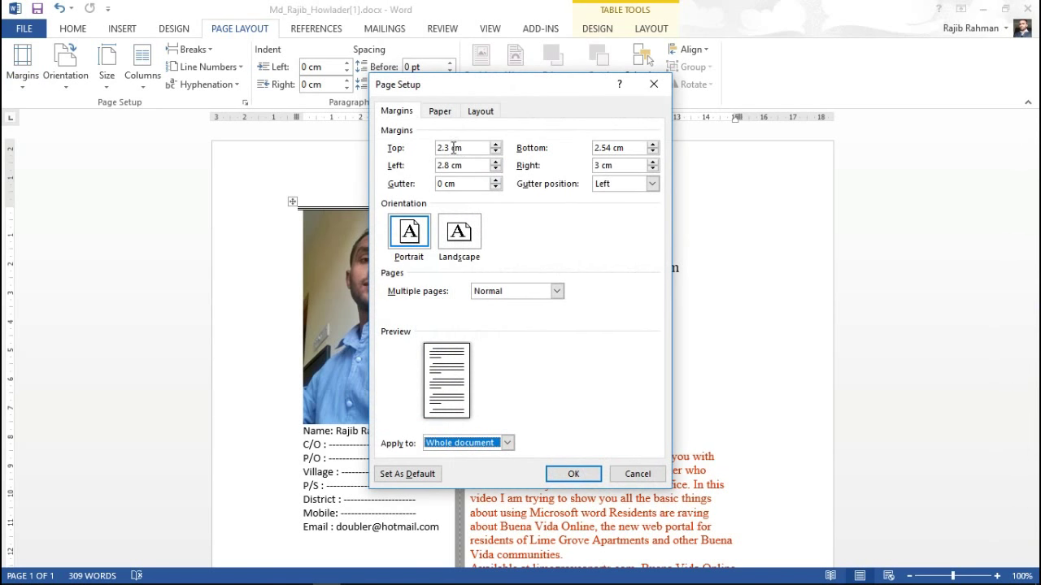
pyautogui.click(495, 153)
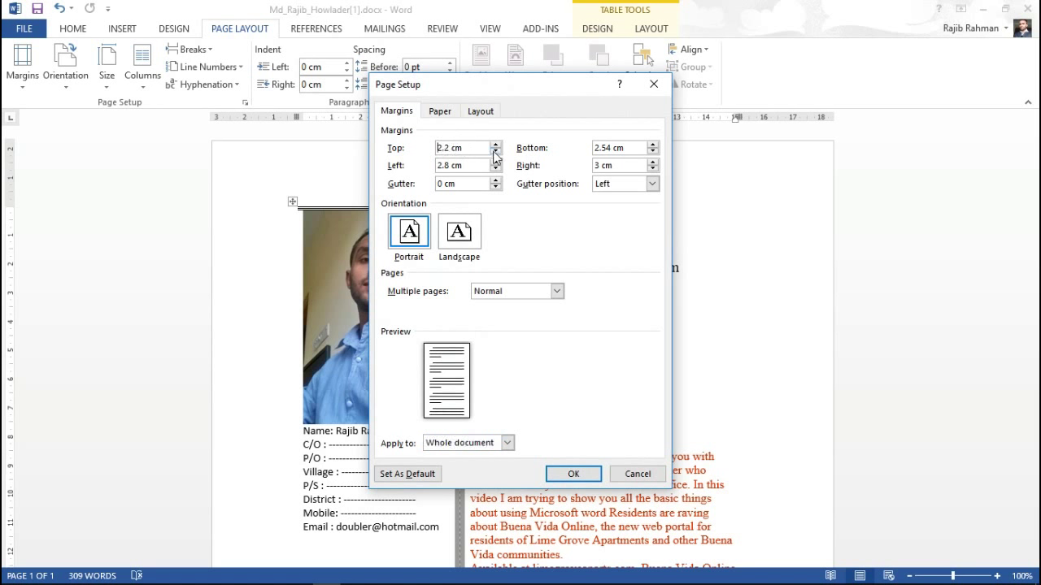
pyautogui.click(494, 153)
pyautogui.click(652, 169)
pyautogui.click(652, 169)
pyautogui.click(592, 476)
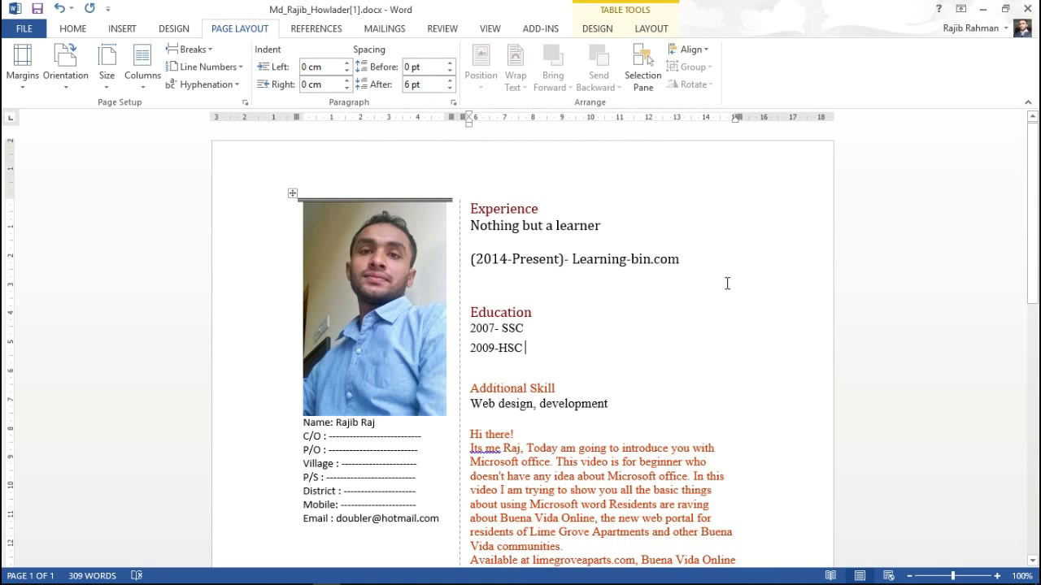
pyautogui.click(667, 305)
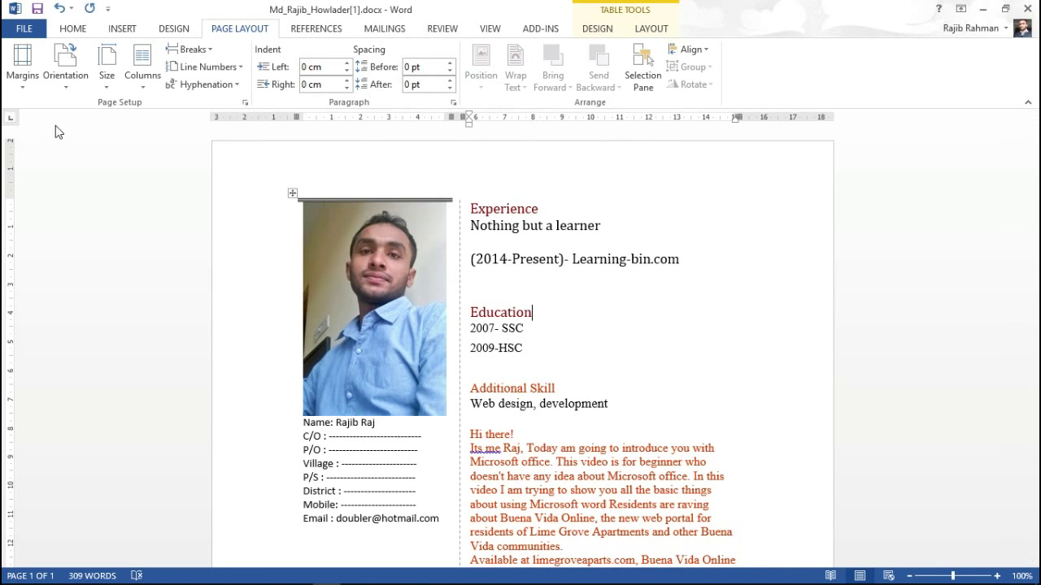
pyautogui.doubleClick(801, 117)
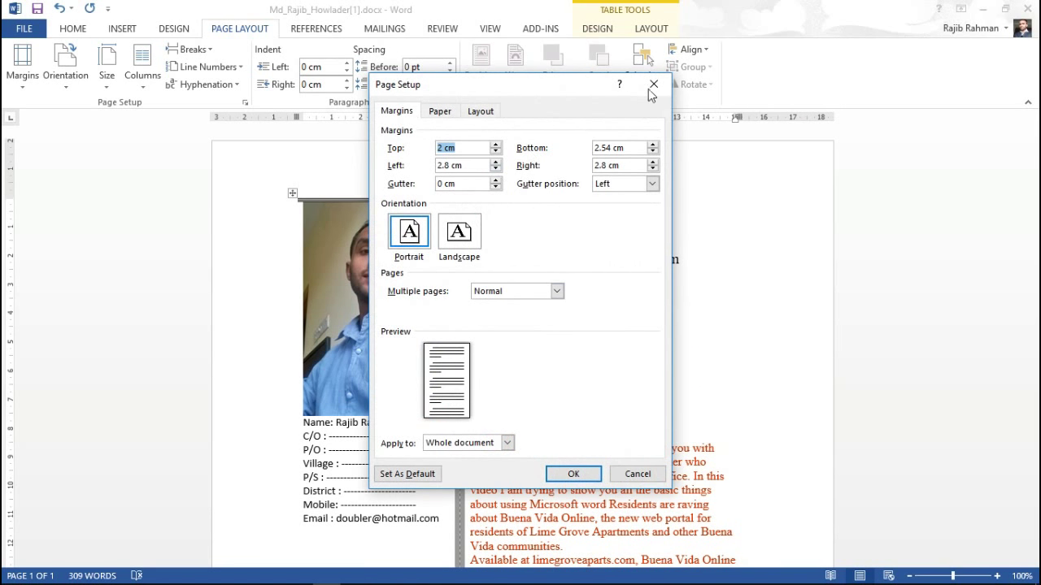
pyautogui.click(653, 85)
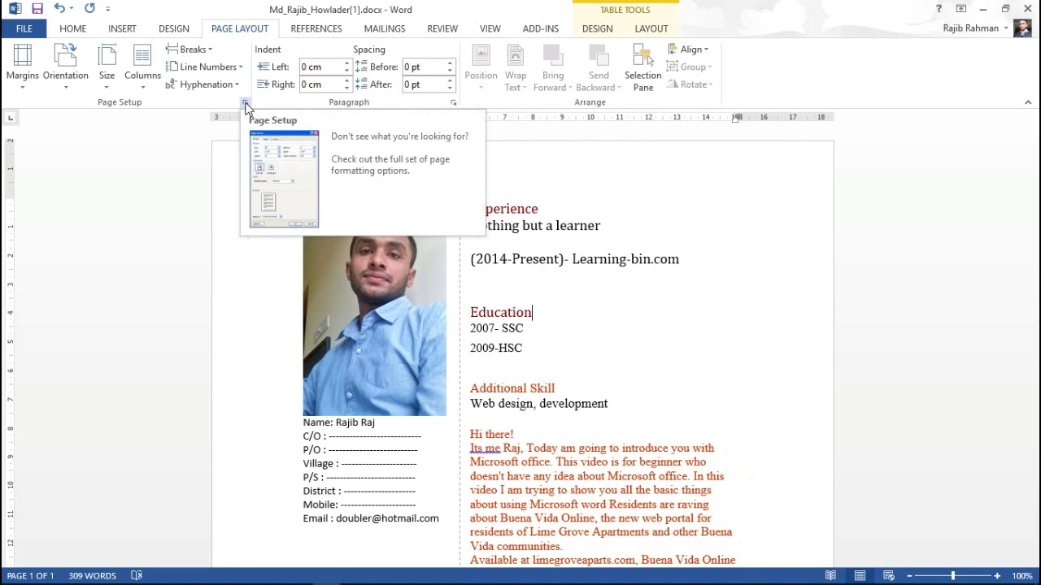
pyautogui.click(245, 105)
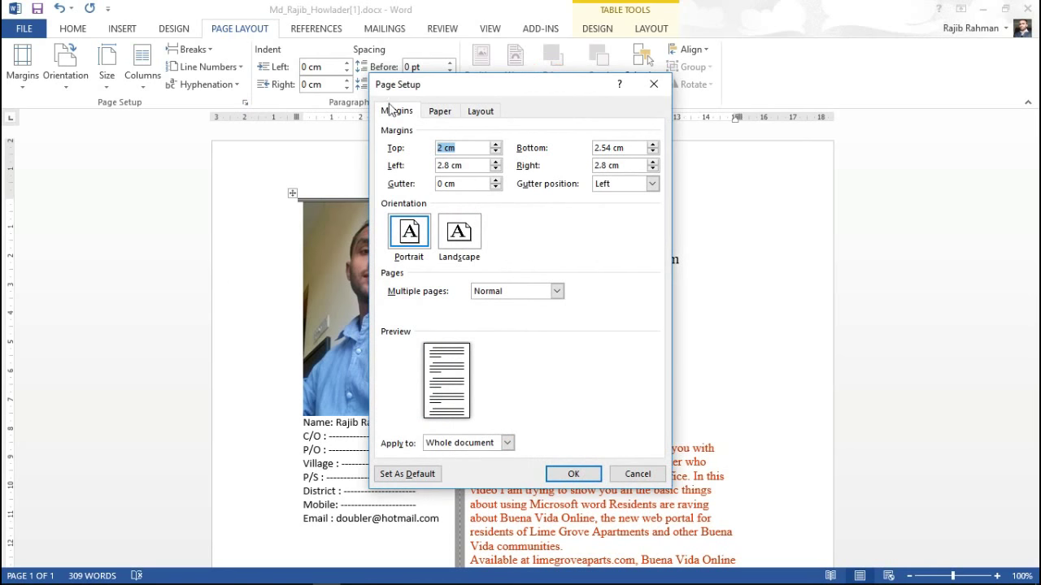
pyautogui.click(435, 118)
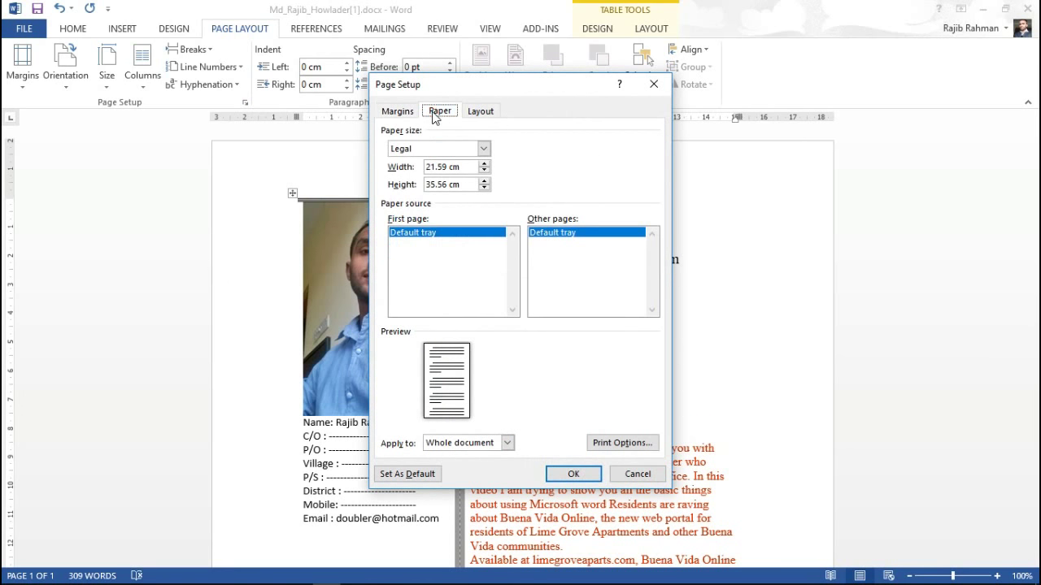
pyautogui.click(480, 112)
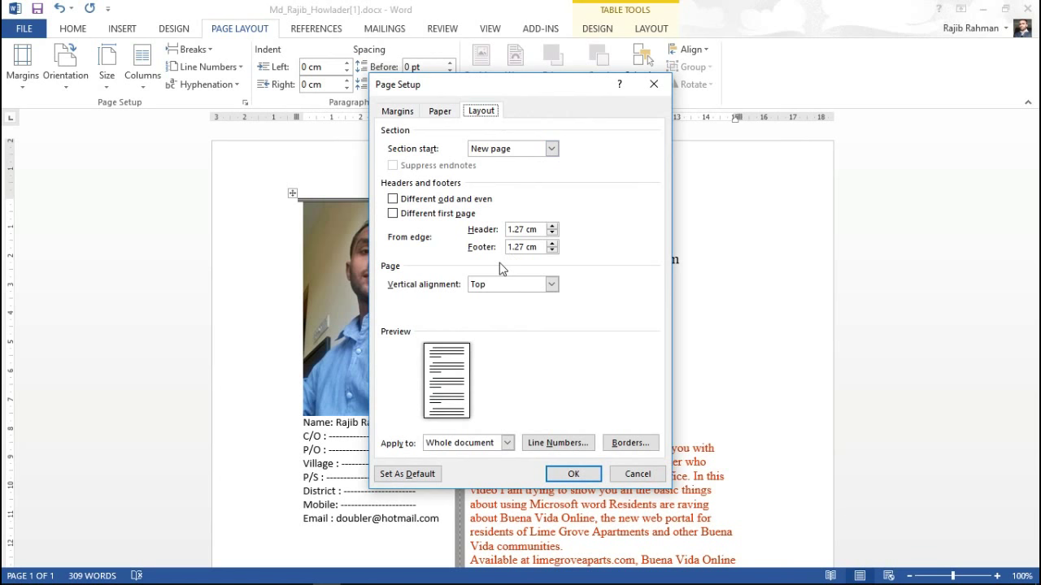
pyautogui.click(656, 85)
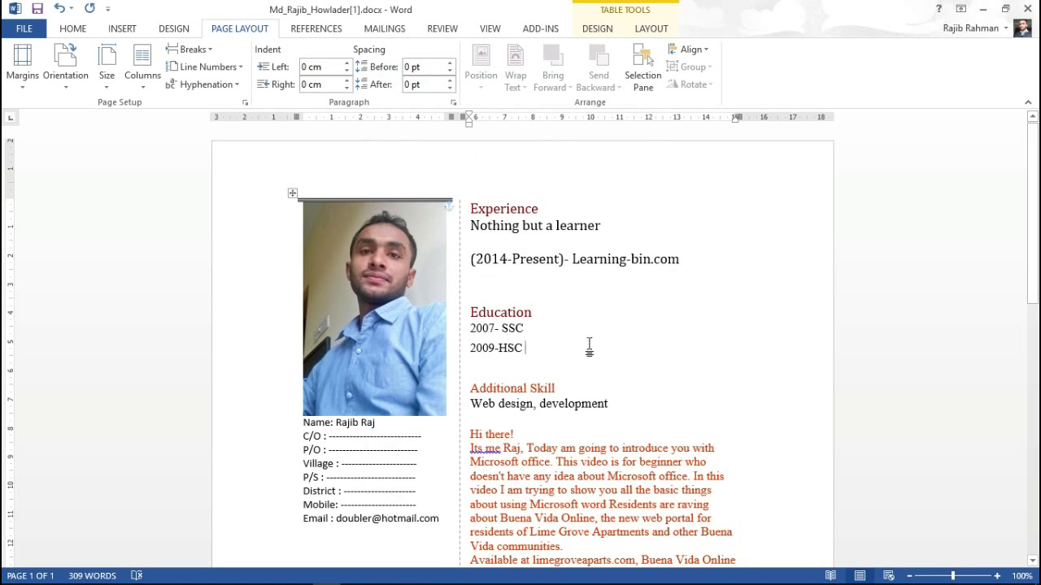